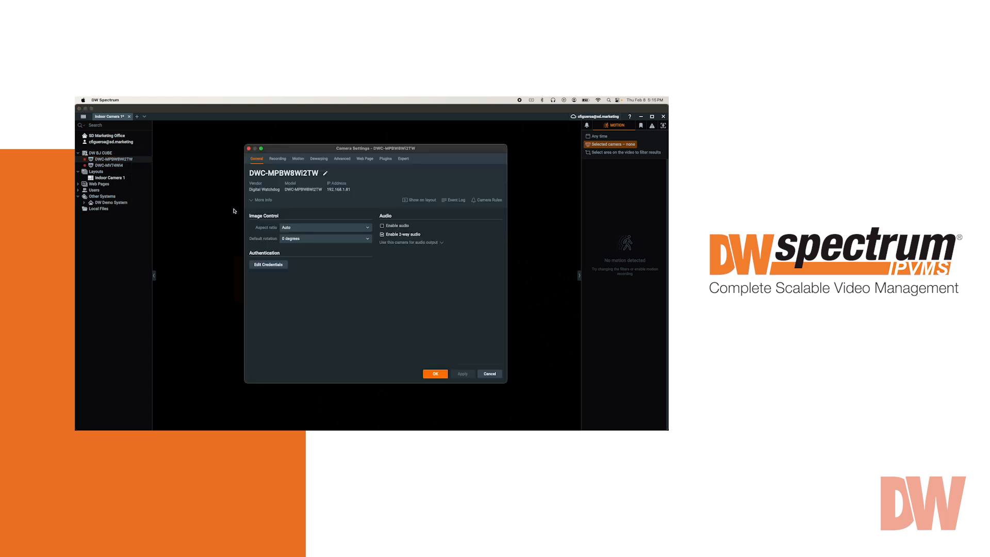
# - Open the camera settings of DWC-MPBW8Wi2TW and bring up its recording options
pyautogui.click(283, 160)
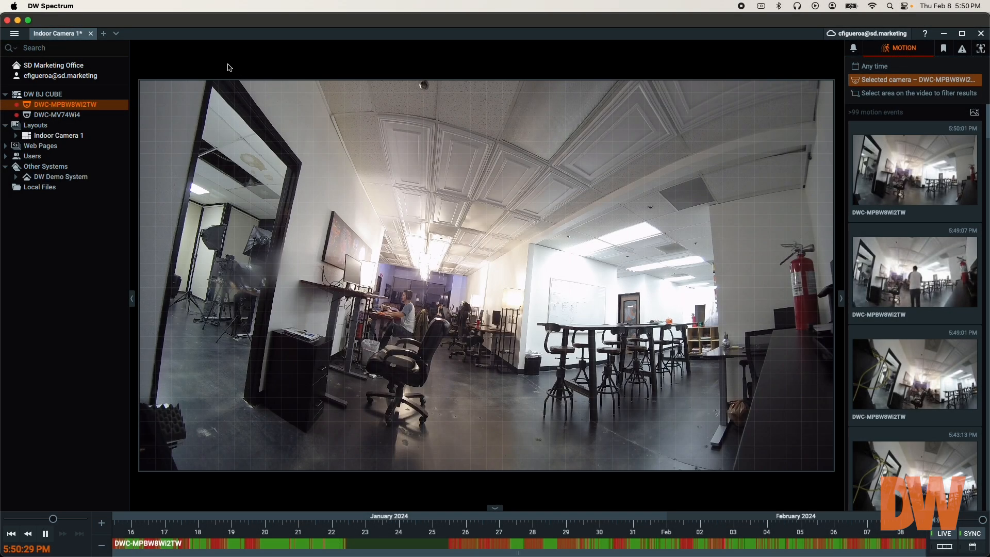
pyautogui.moveTo(110, 109)
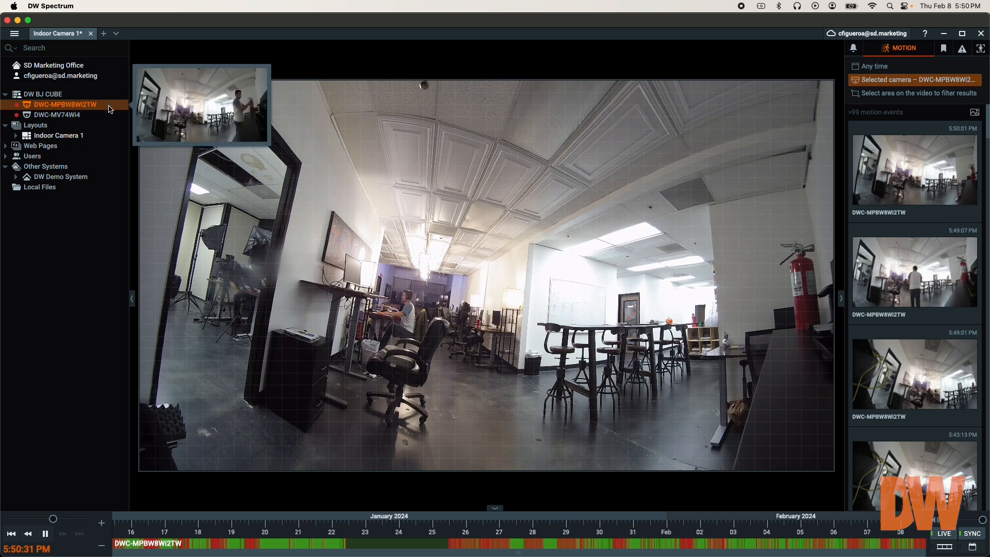
pyautogui.rightClick(109, 110)
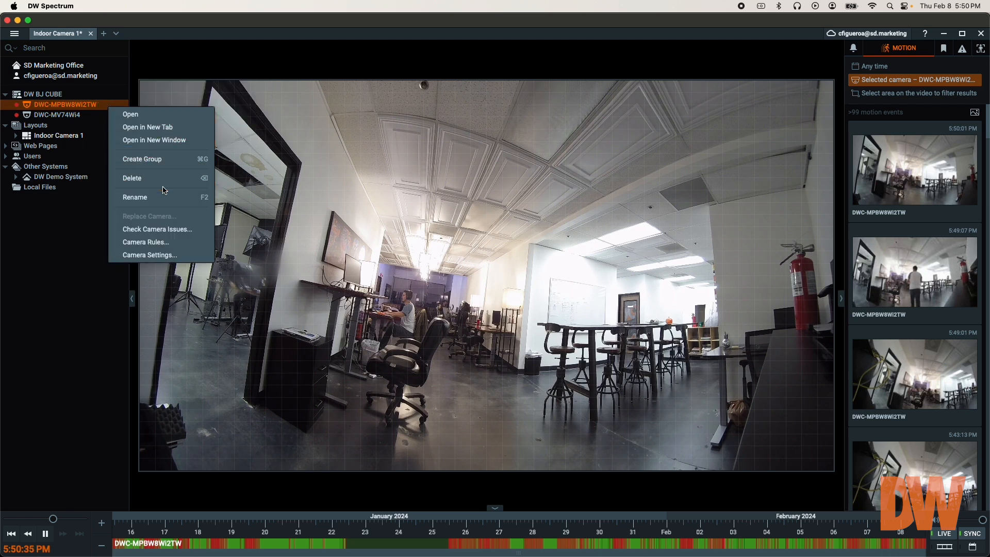
pyautogui.click(188, 255)
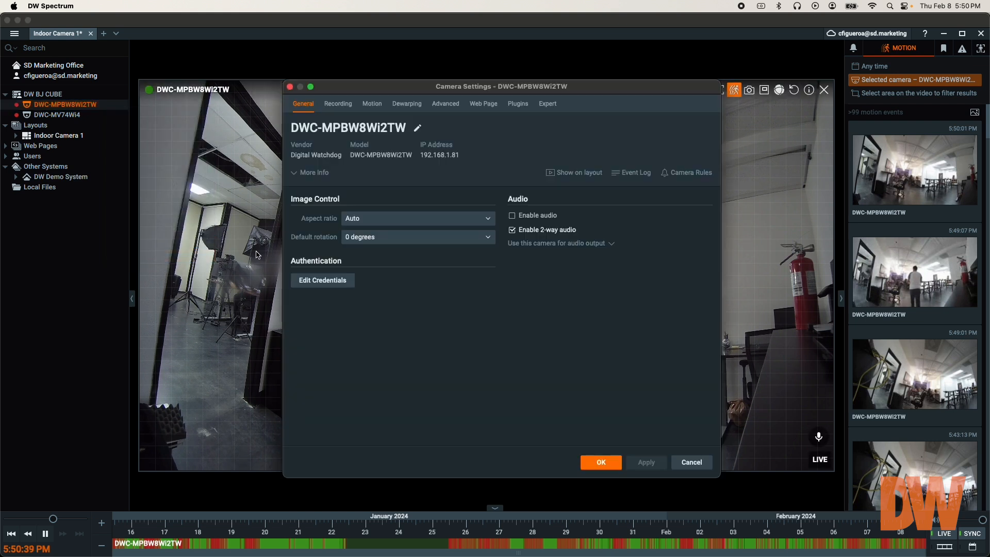
pyautogui.click(345, 106)
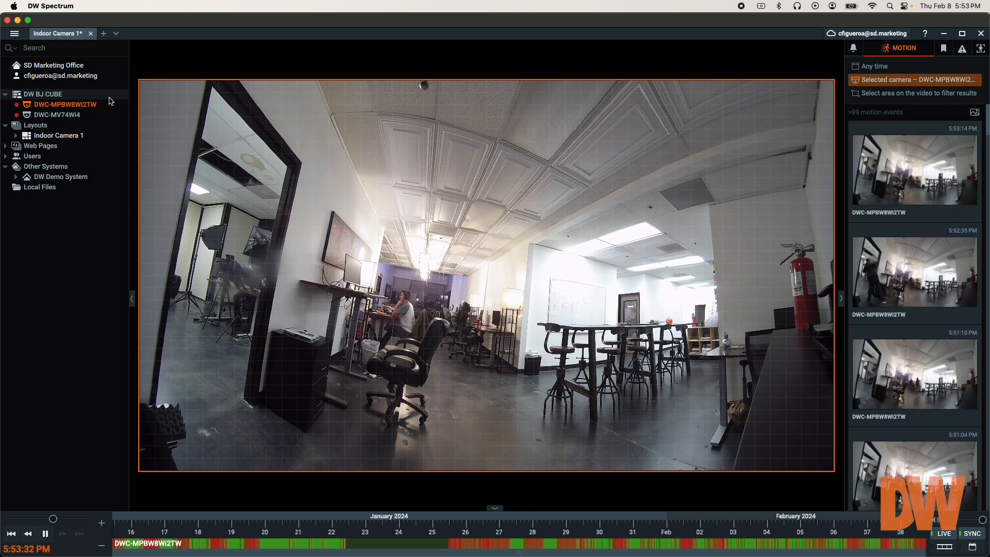
# - Open the recording settings of camera DWC-MPBW8Wi2TW and switch recording off and back on
pyautogui.rightClick(95, 107)
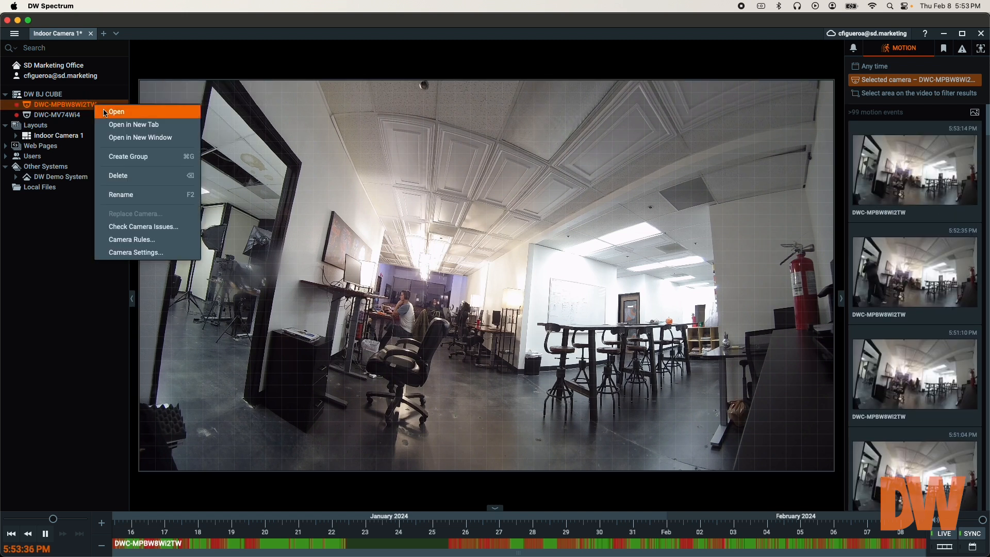
pyautogui.click(176, 253)
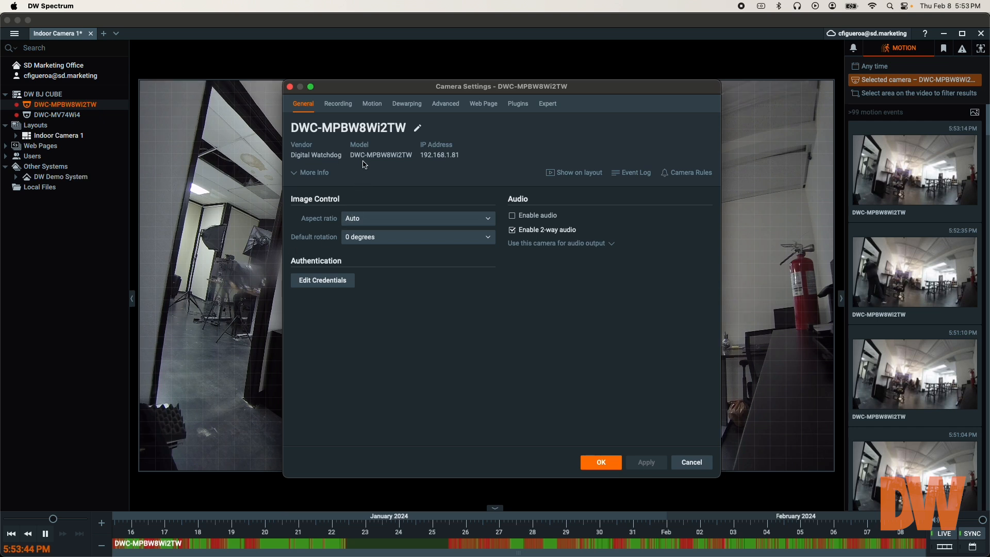
pyautogui.click(345, 109)
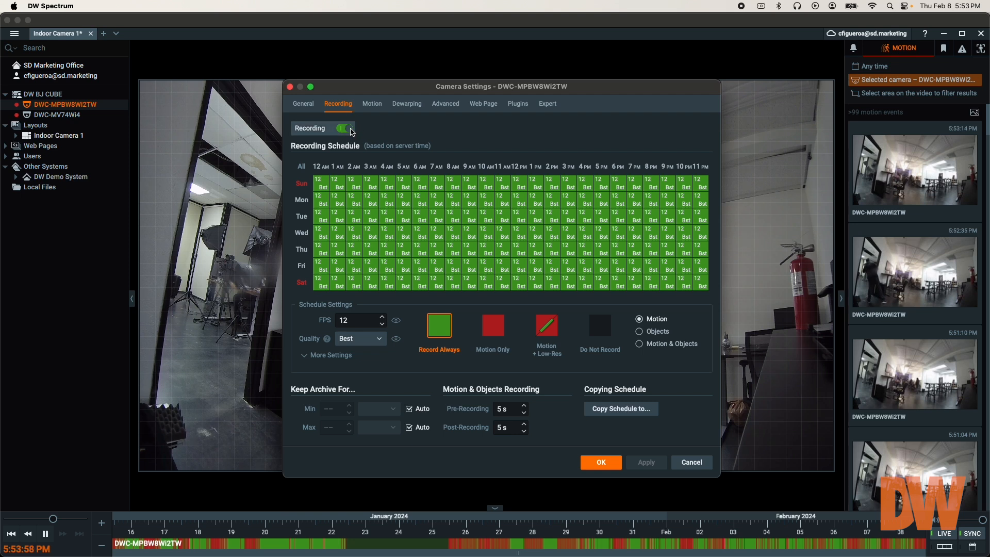
pyautogui.click(345, 128)
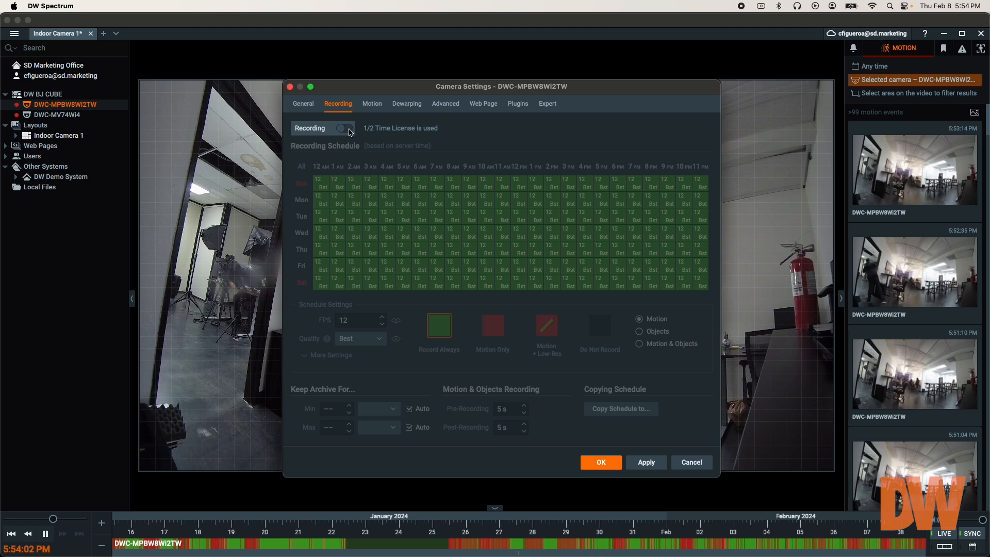
pyautogui.click(350, 133)
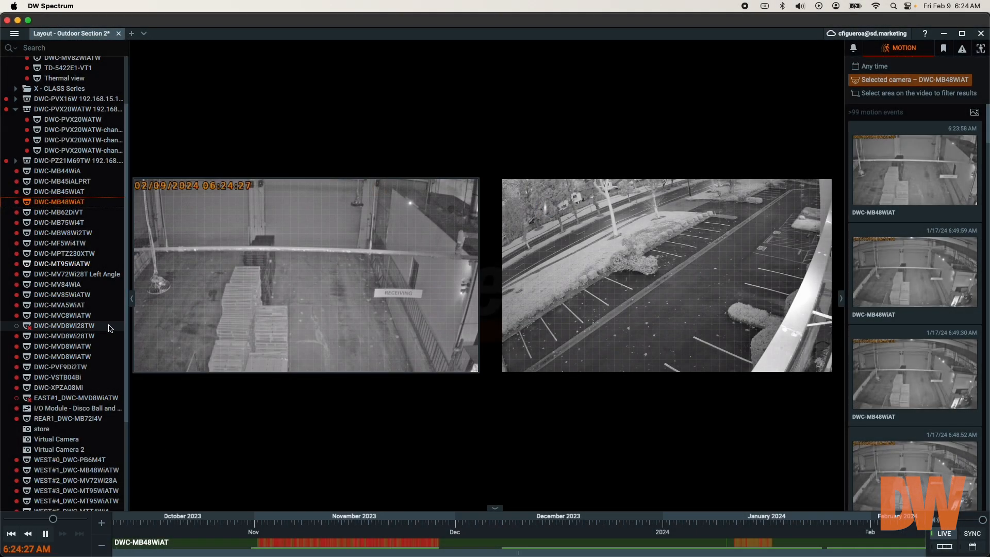
# - Check the status indicators of cameras DWC-MV85WiATW, EAST#1_DWC-MVD8WiATW and DWC-MVD8Wi28TW in the resource list
pyautogui.moveTo(93, 299)
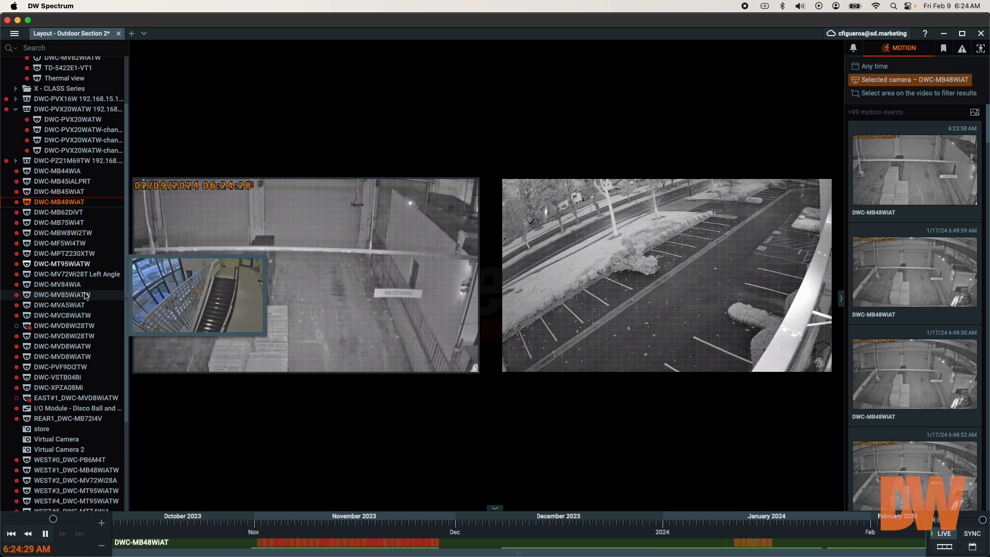
pyautogui.click(87, 295)
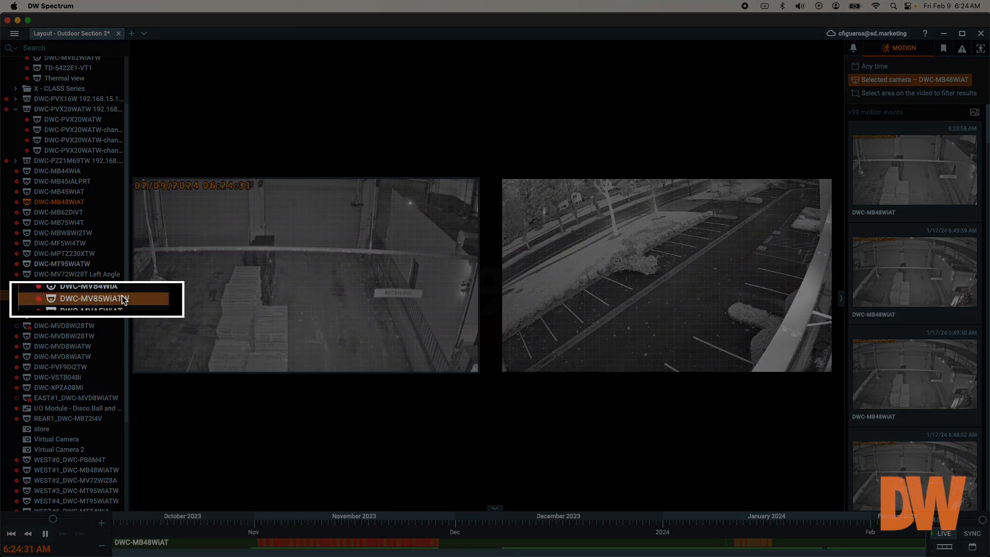
pyautogui.moveTo(123, 297)
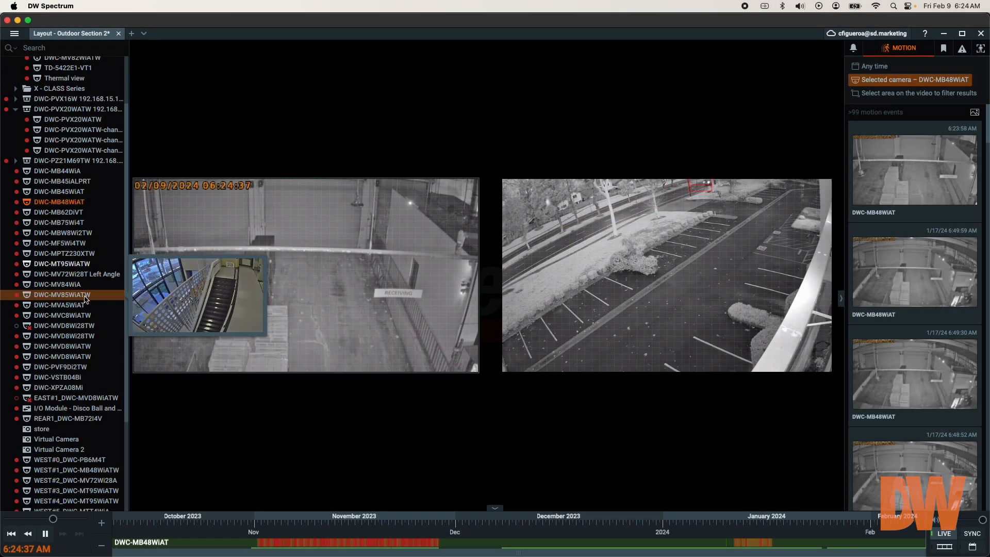
pyautogui.moveTo(78, 363)
pyautogui.click(78, 400)
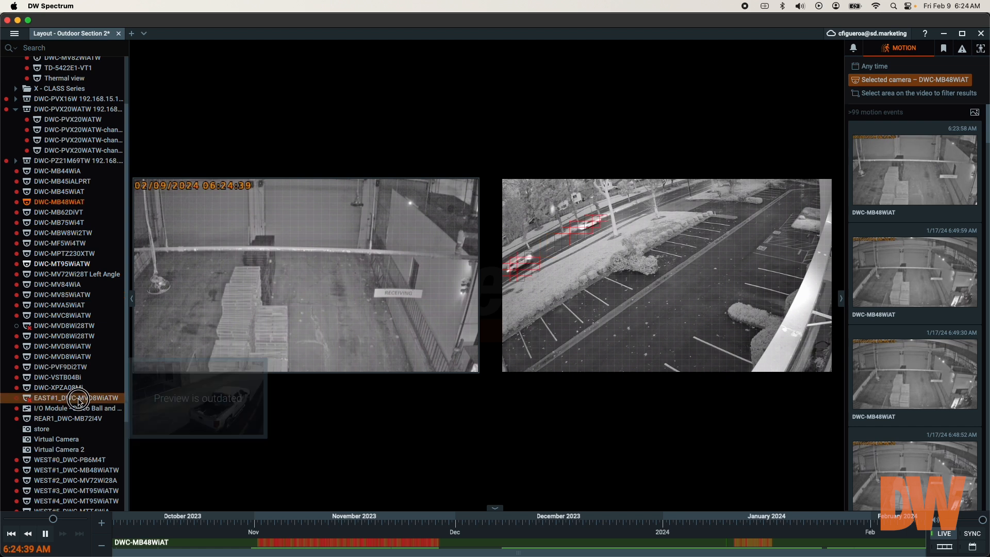
pyautogui.moveTo(118, 402)
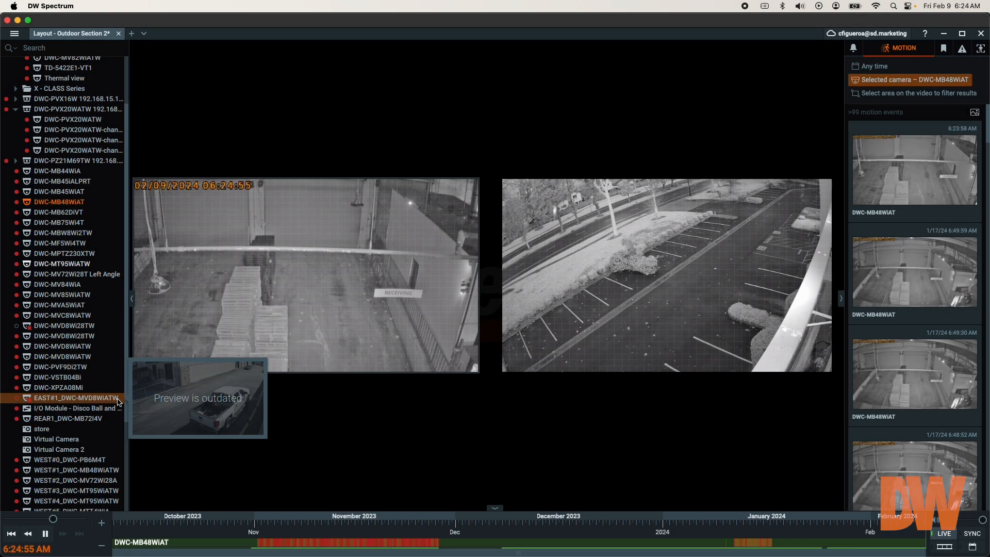
pyautogui.moveTo(99, 336)
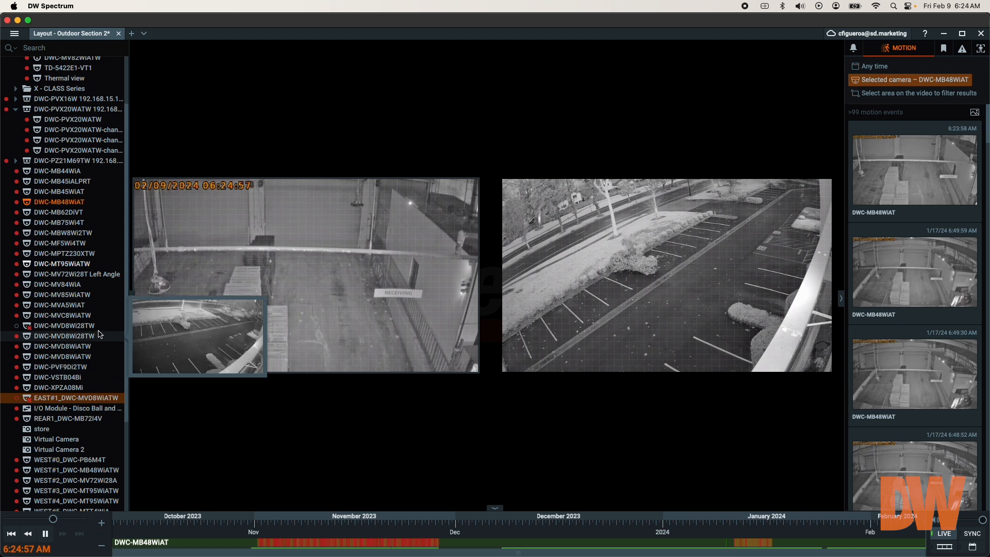
pyautogui.click(100, 336)
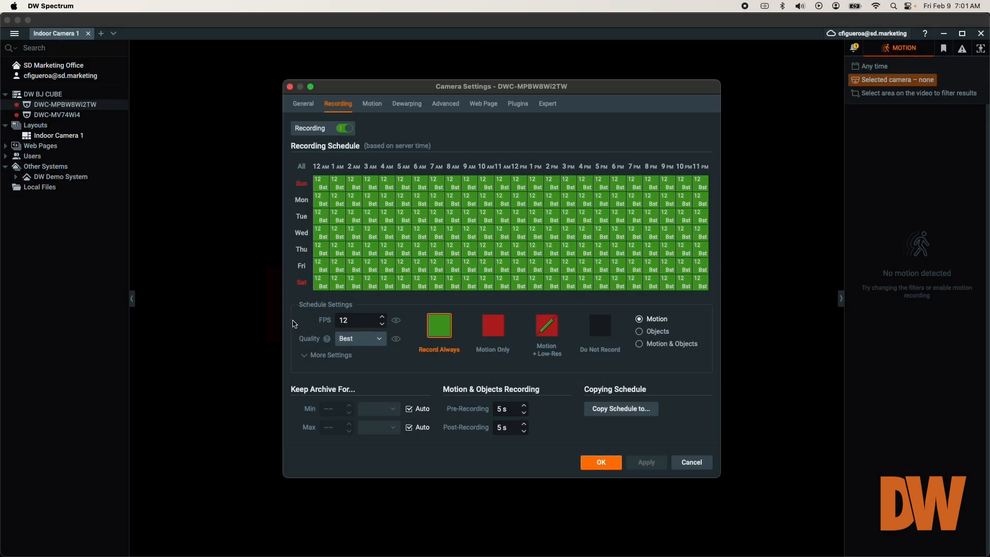
# - Set the recording schedule's frame rate to 11 FPS and open the quality options
pyautogui.click(382, 323)
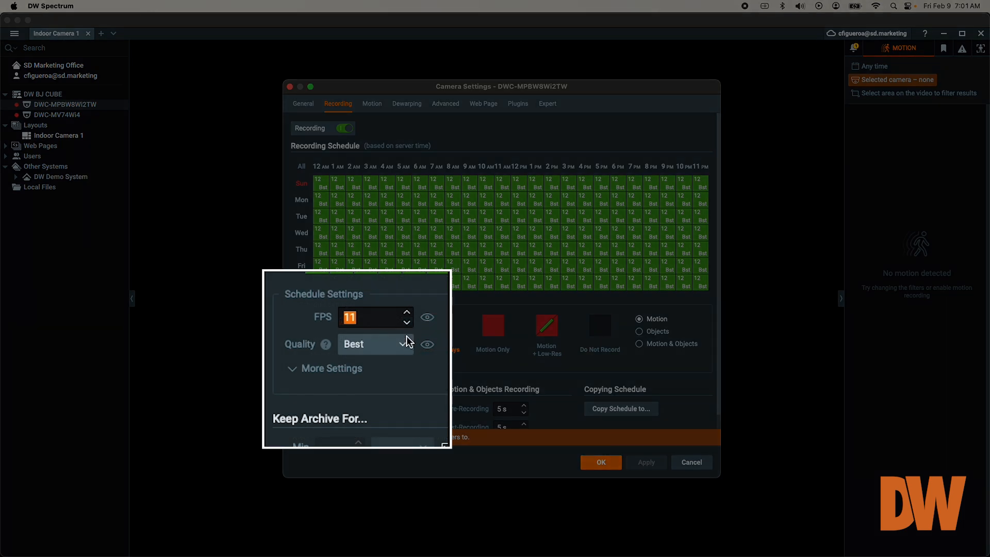
pyautogui.click(406, 345)
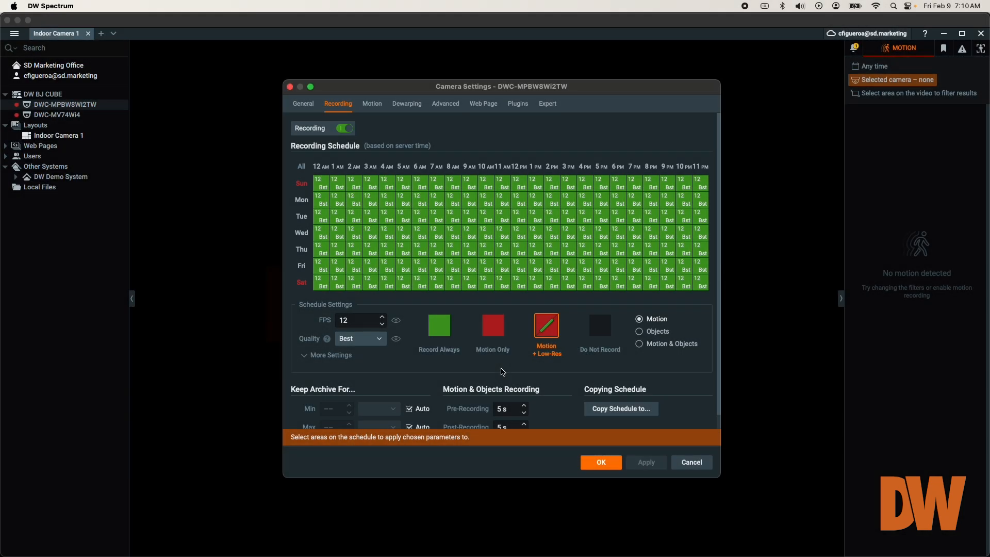
# - Select the Record Always, Motion Only and Motion + Low-Res recording modes one after another
pyautogui.click(439, 332)
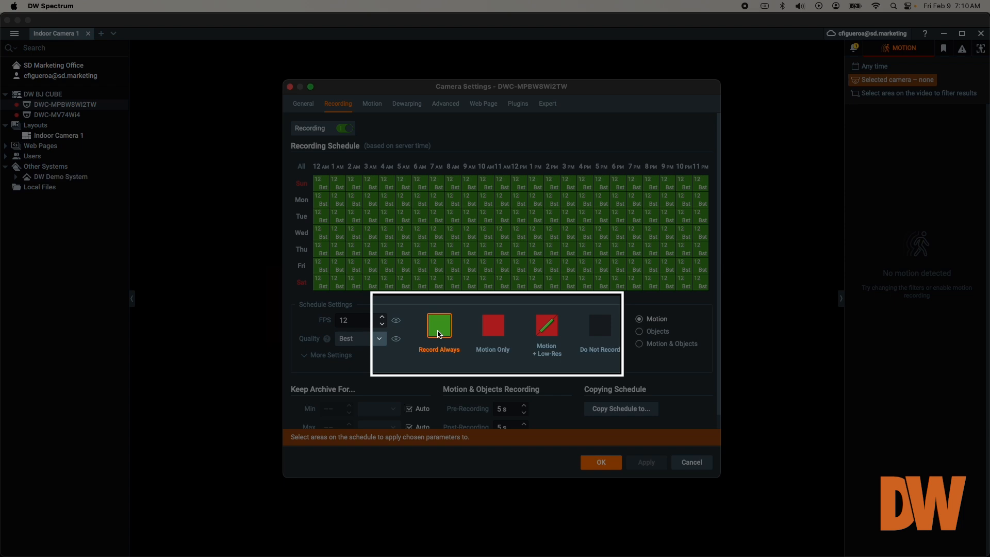
pyautogui.click(500, 332)
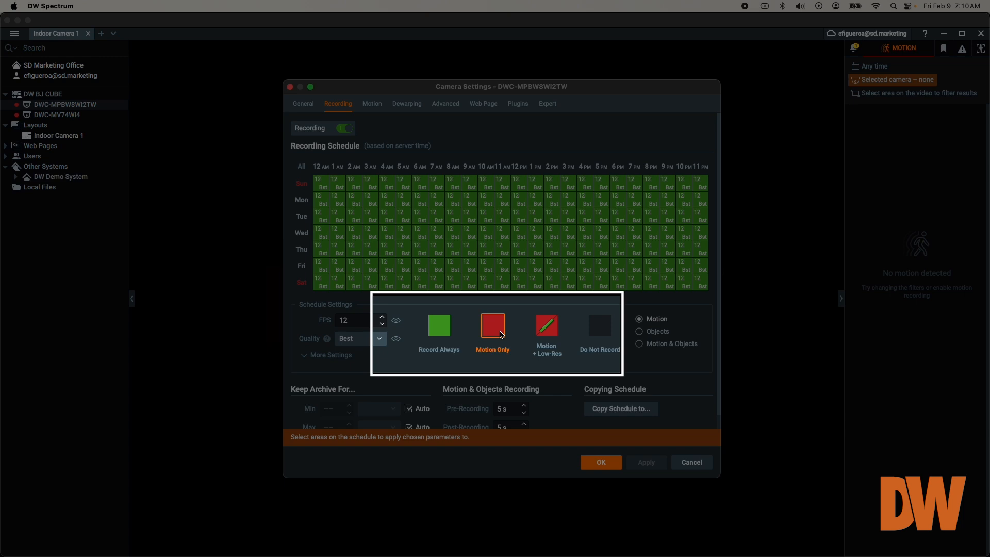
pyautogui.click(553, 328)
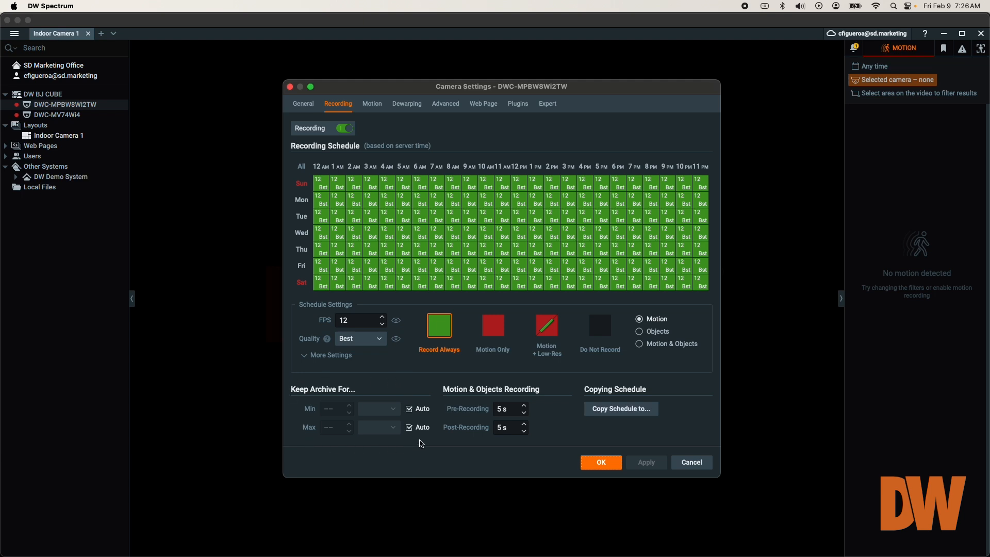
# - Turn off automatic archive retention, using a minimum of 1 day and a maximum of 30 days
pyautogui.click(410, 409)
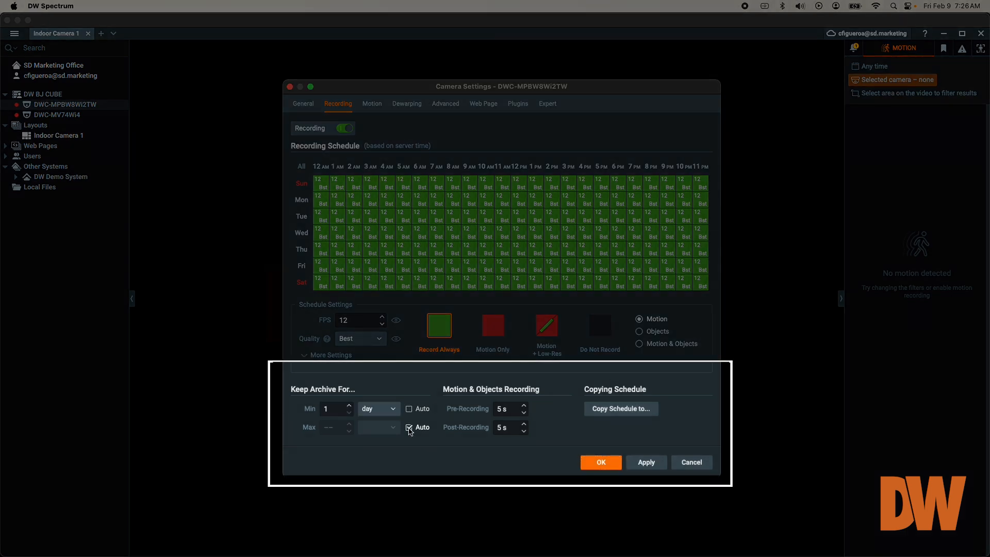
pyautogui.click(409, 426)
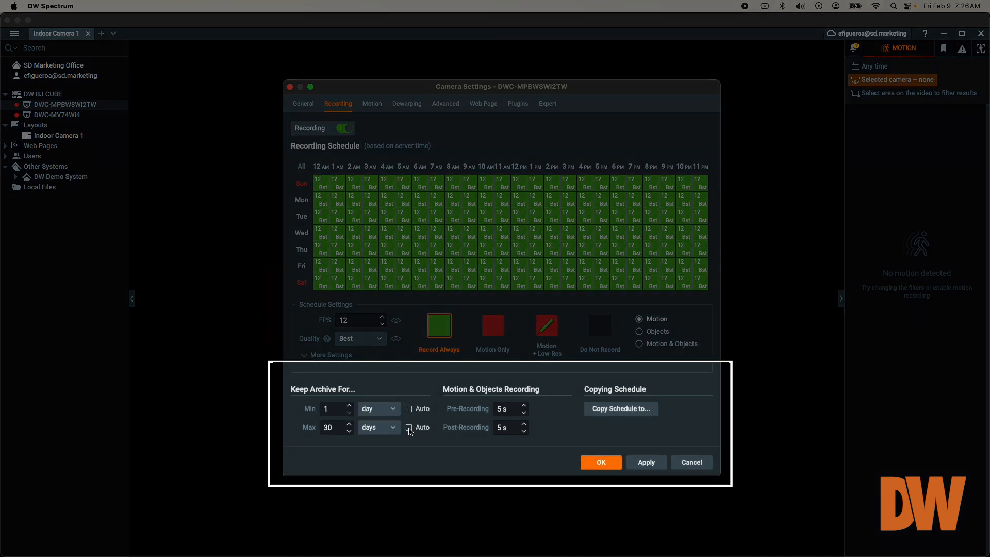
# - Set both pre-recording and post-recording for motion and objects to 10 s
pyautogui.click(525, 406)
pyautogui.click(524, 406)
pyautogui.click(524, 405)
pyautogui.click(525, 405)
pyautogui.click(526, 424)
pyautogui.click(524, 424)
pyautogui.click(524, 424)
pyautogui.click(524, 424)
# - Return the maximum and minimum archive retention to Auto
pyautogui.click(409, 430)
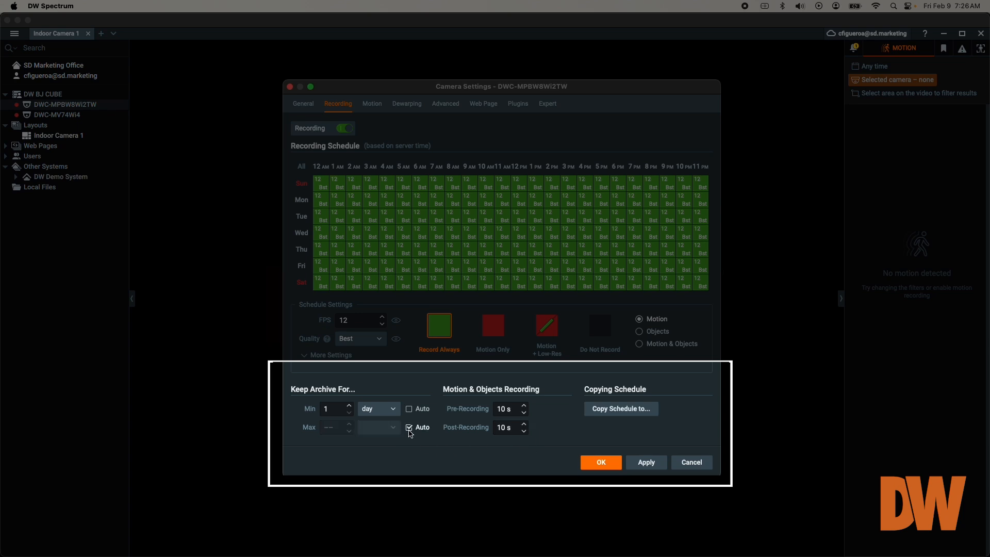
pyautogui.click(409, 411)
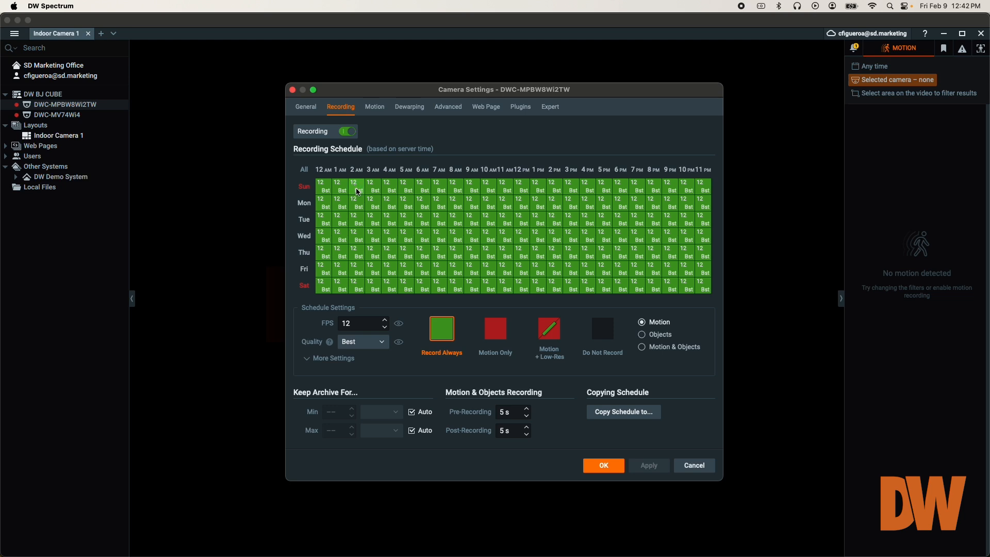
# - Set the Sunday 4 AM, 5 AM and 6 AM schedule cells to Motion Only recording and apply the change
pyautogui.click(490, 330)
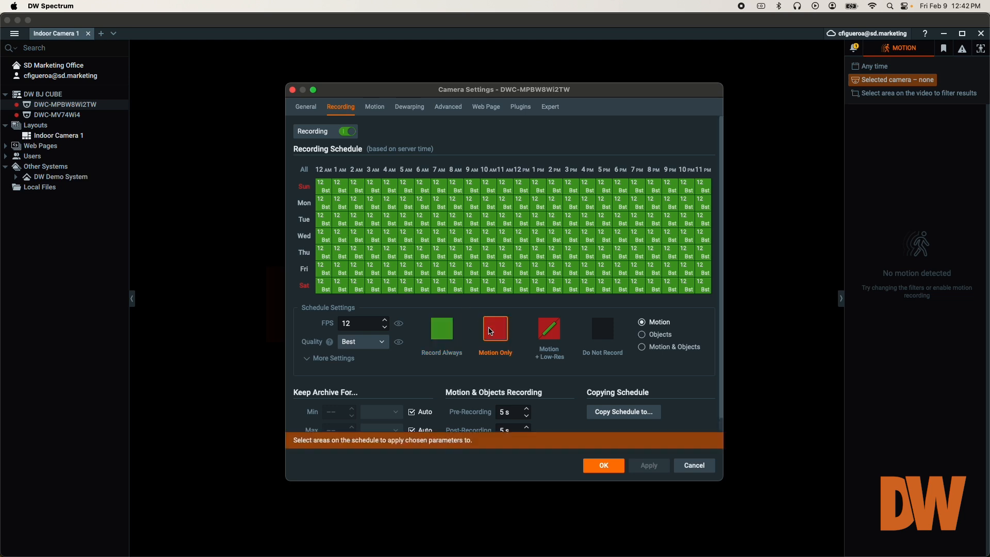
pyautogui.click(389, 186)
pyautogui.click(410, 190)
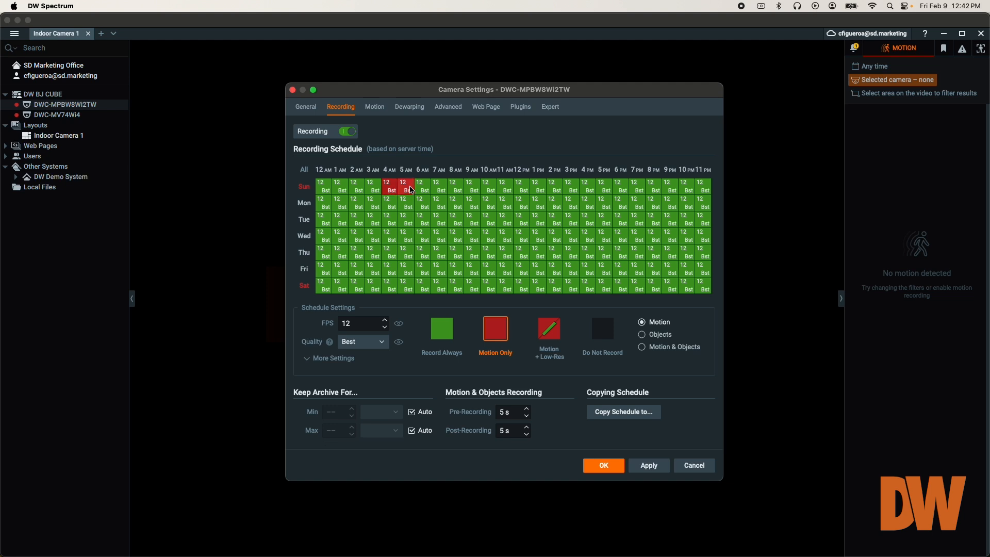
pyautogui.click(422, 189)
pyautogui.click(639, 468)
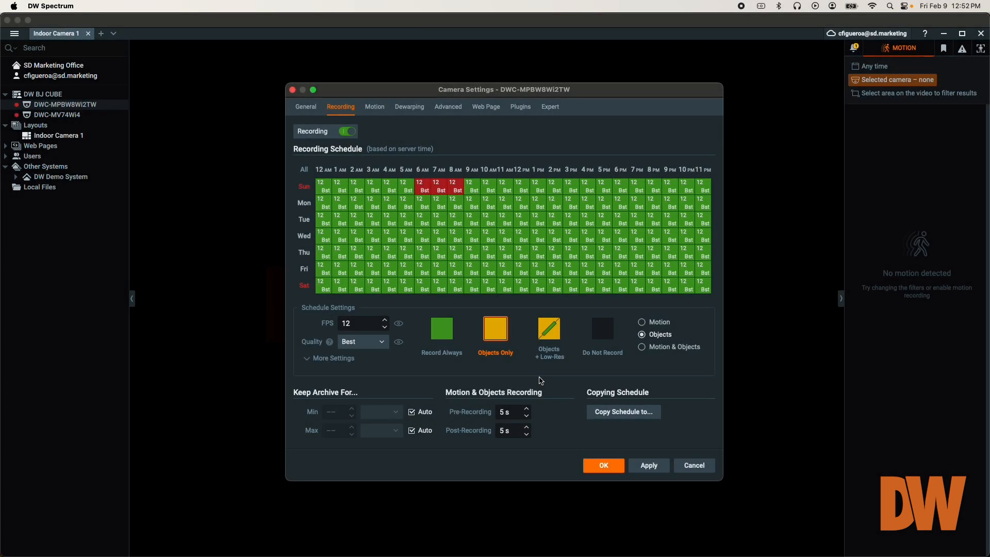
# - Set the recording trigger to Motion and open the camera's motion detection settings
pyautogui.click(642, 322)
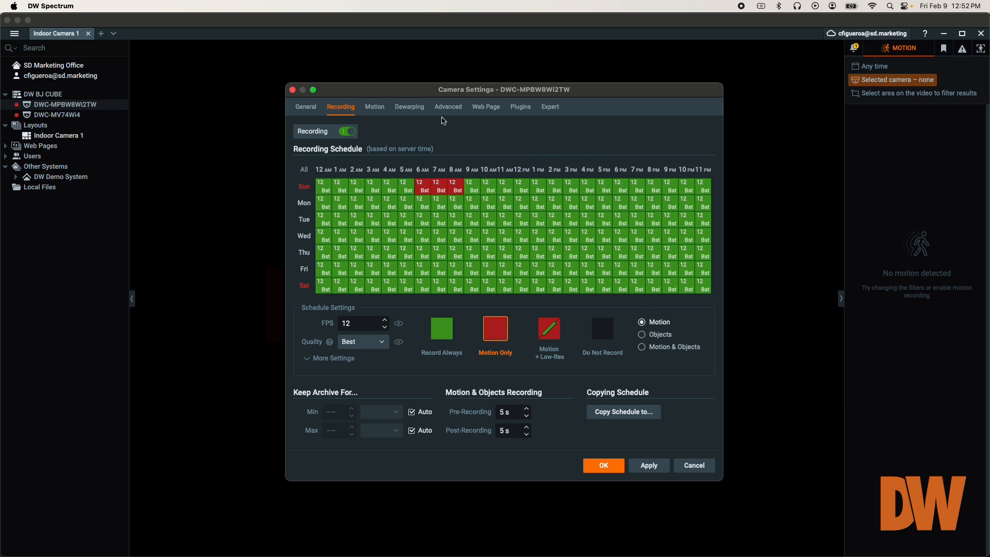
pyautogui.click(383, 111)
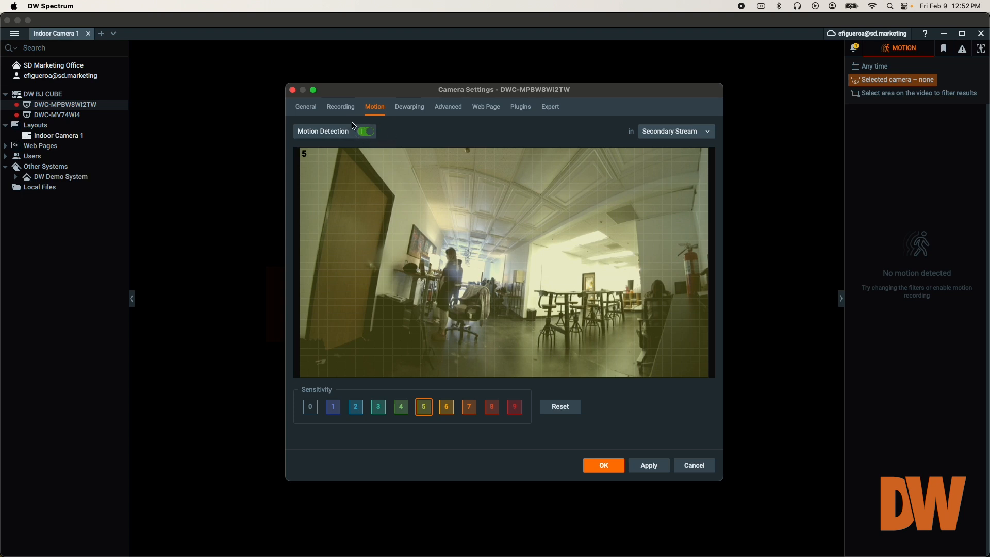
# - Switch motion detection off and back on, and view the stream choices for detection without changing the stream
pyautogui.click(367, 132)
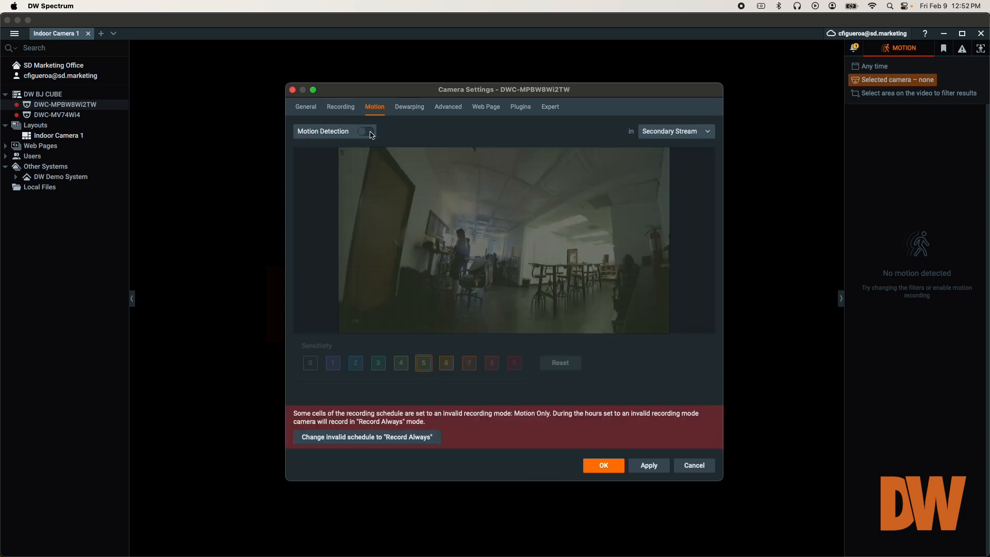
pyautogui.click(367, 131)
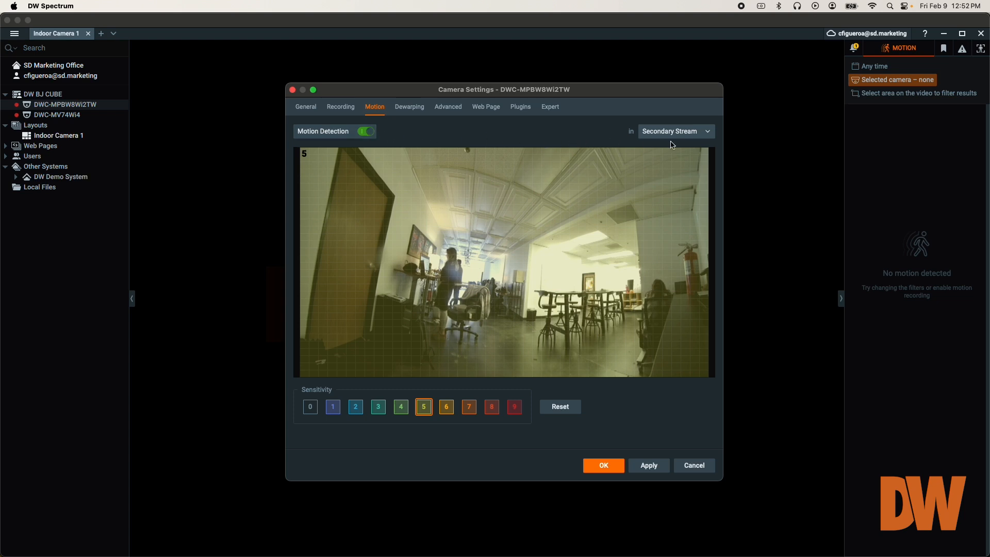
pyautogui.click(709, 135)
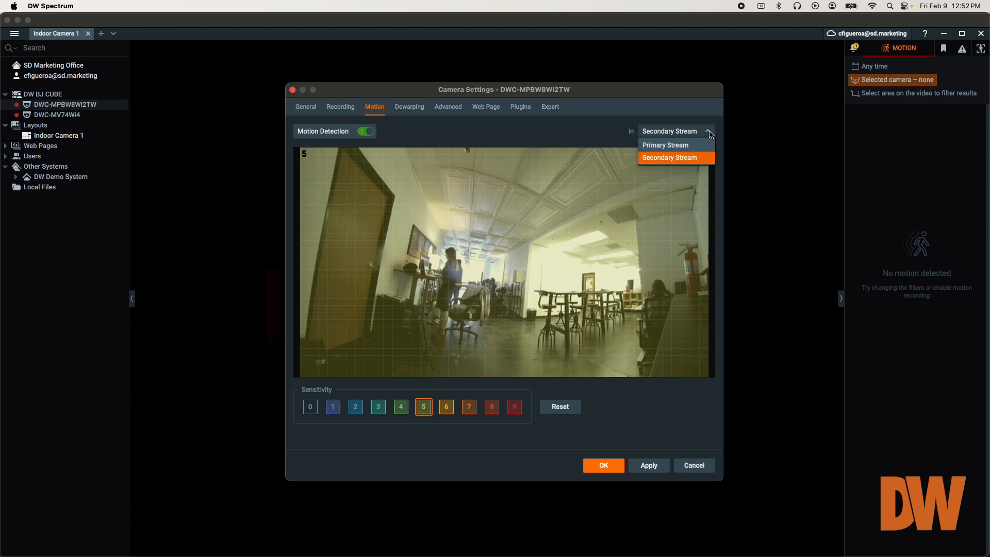
pyautogui.click(710, 134)
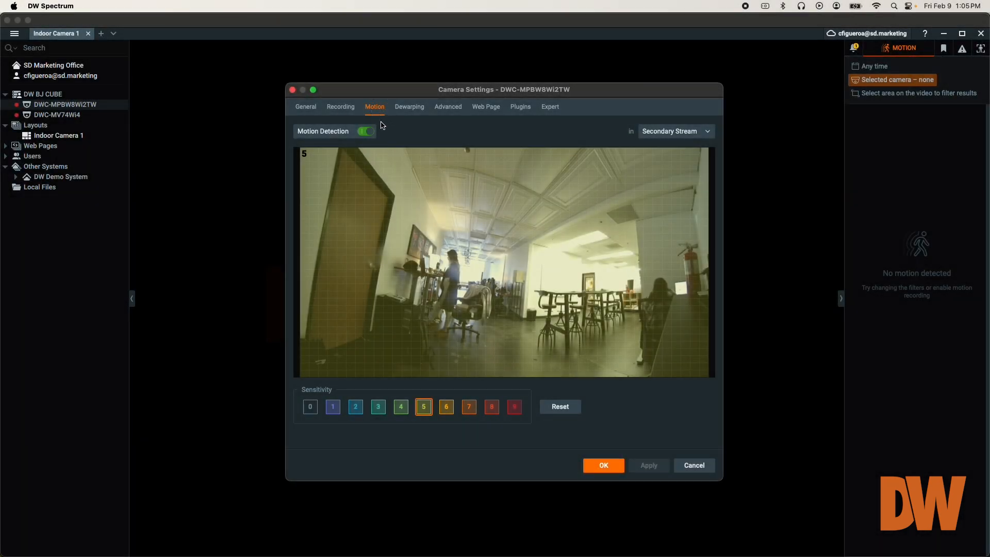
# - Select motion sensitivity levels 1, 9 and 0 in turn without marking any area on the preview
pyautogui.click(333, 408)
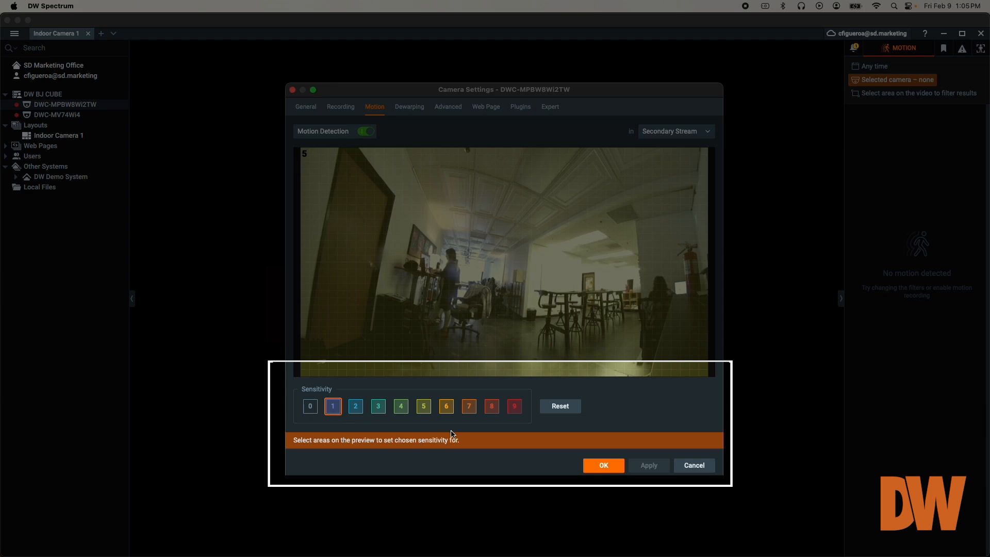
pyautogui.click(515, 406)
pyautogui.click(309, 407)
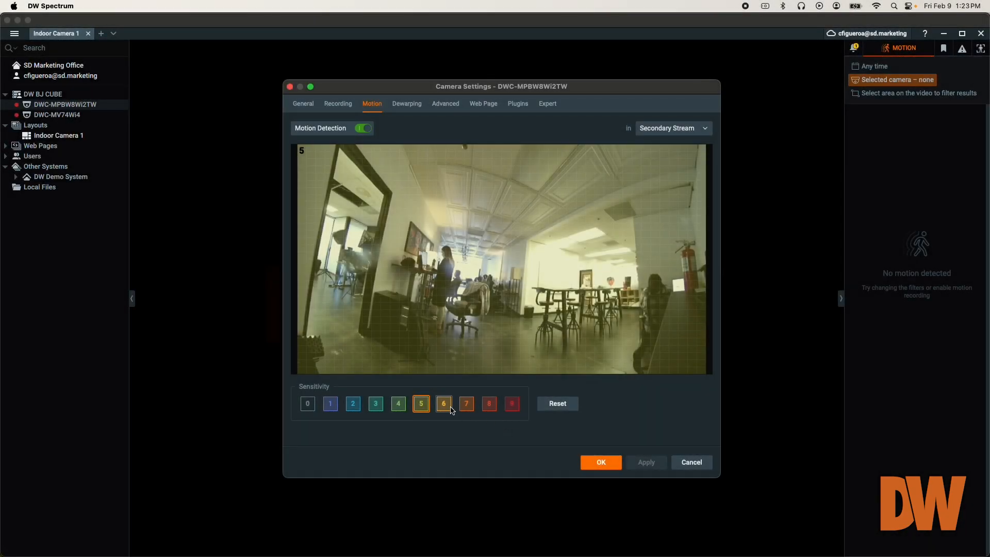
# - Mark motion areas on the preview: sensitivity 6 over the standing desk, 4 over the doorway, and 8 over the high tables
pyautogui.click(446, 407)
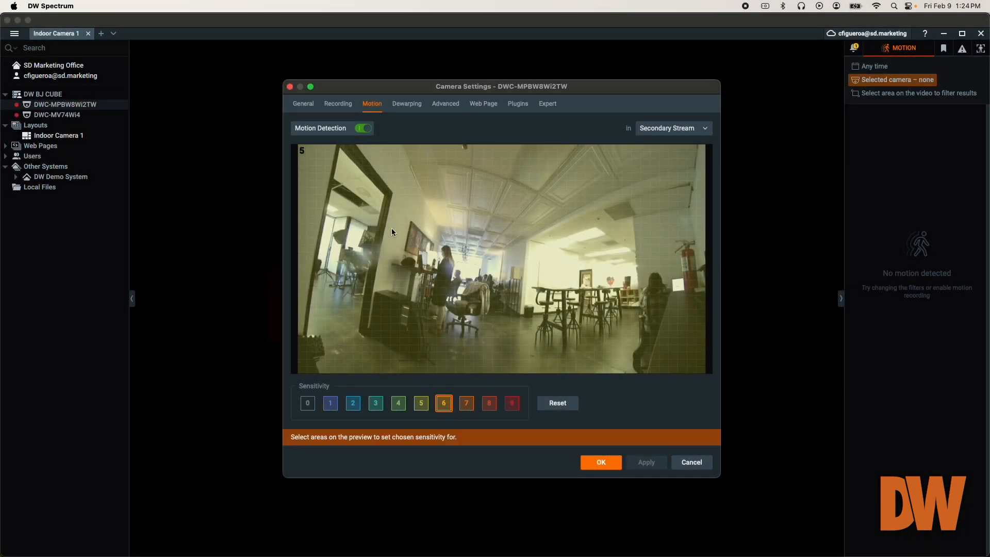
pyautogui.moveTo(398, 175); pyautogui.dragTo(499, 358)
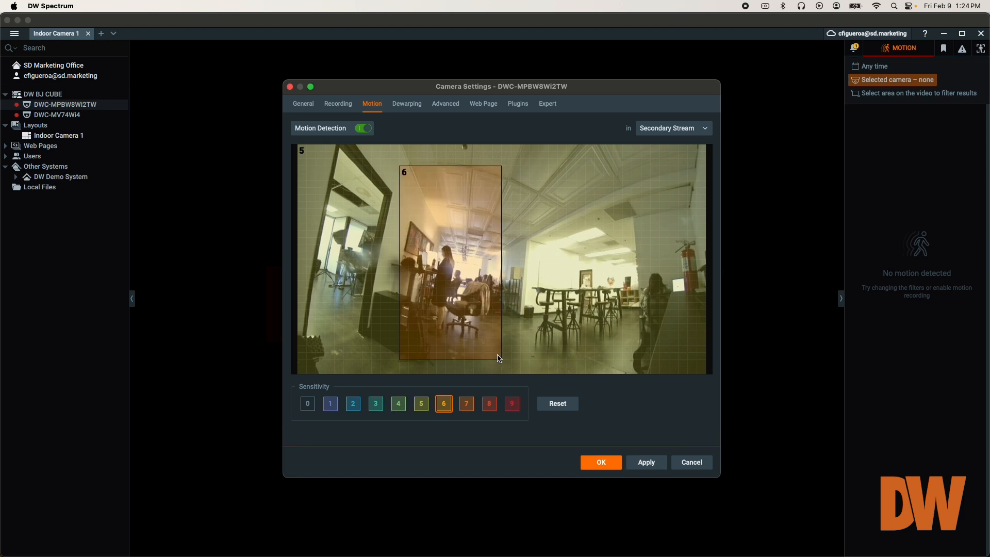
pyautogui.click(402, 404)
pyautogui.moveTo(318, 155); pyautogui.dragTo(389, 365)
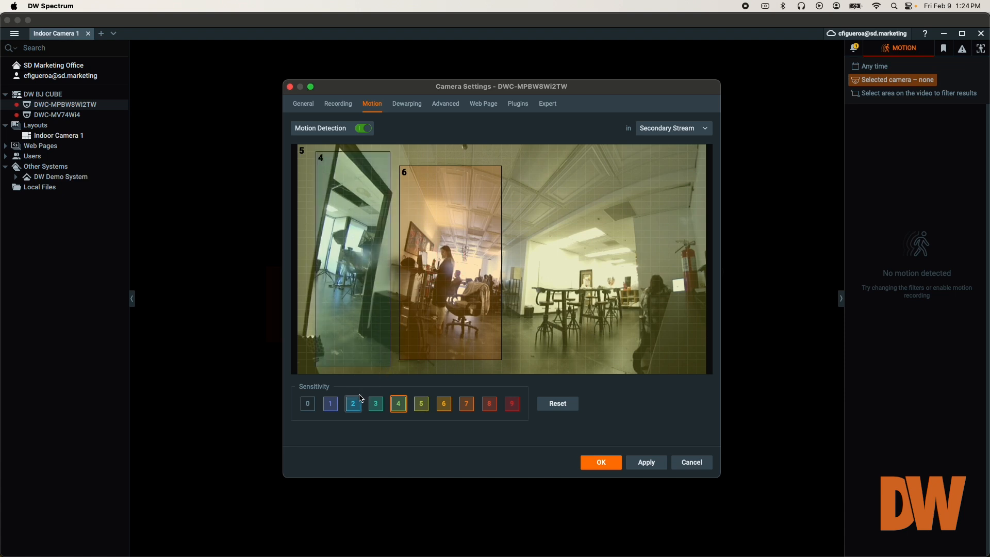
pyautogui.click(489, 403)
pyautogui.moveTo(521, 180); pyautogui.dragTo(652, 351)
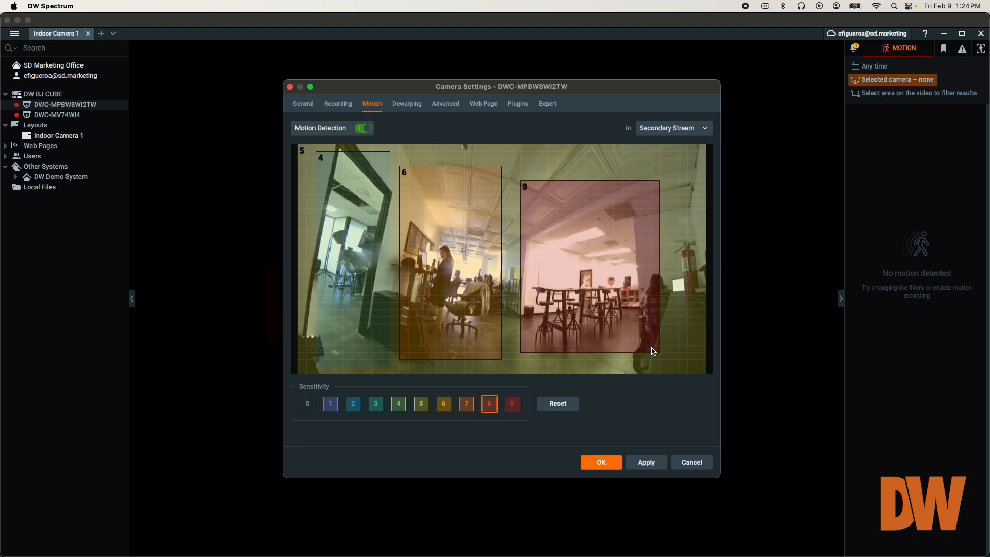
# - Open the motion region reset confirmation, cancel it to keep the drawn areas, and apply the motion settings
pyautogui.click(567, 406)
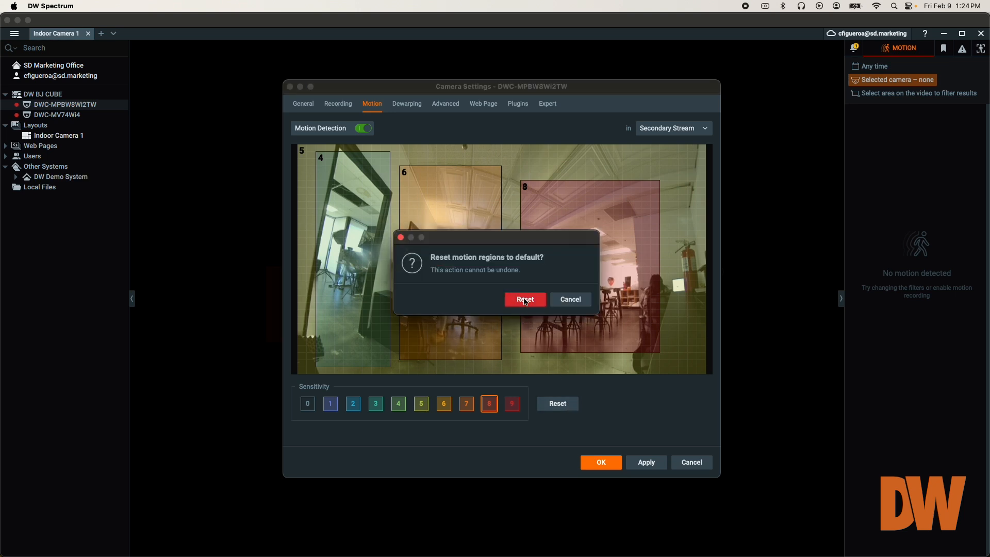
pyautogui.click(569, 302)
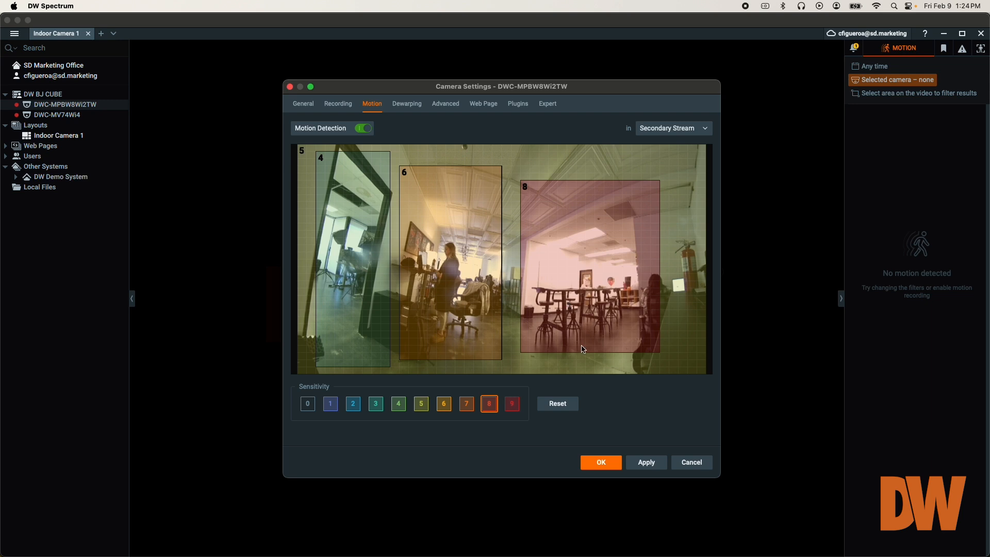
pyautogui.click(648, 463)
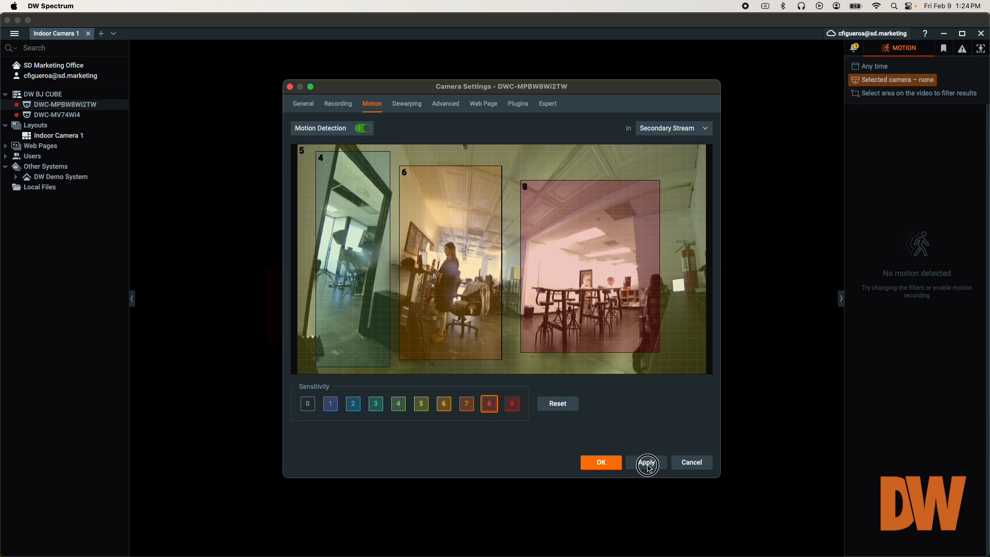